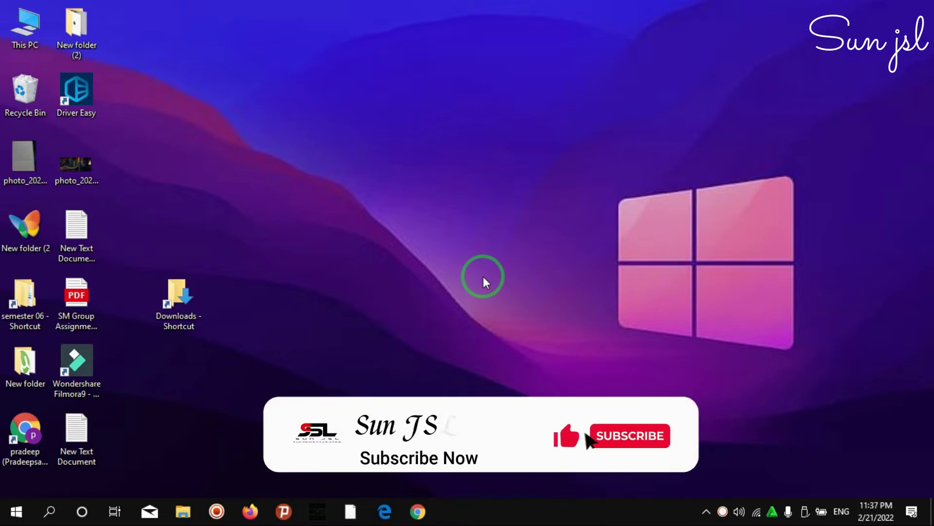
# Open Word 2013 and create a blank document.
pyautogui.click(50, 511)
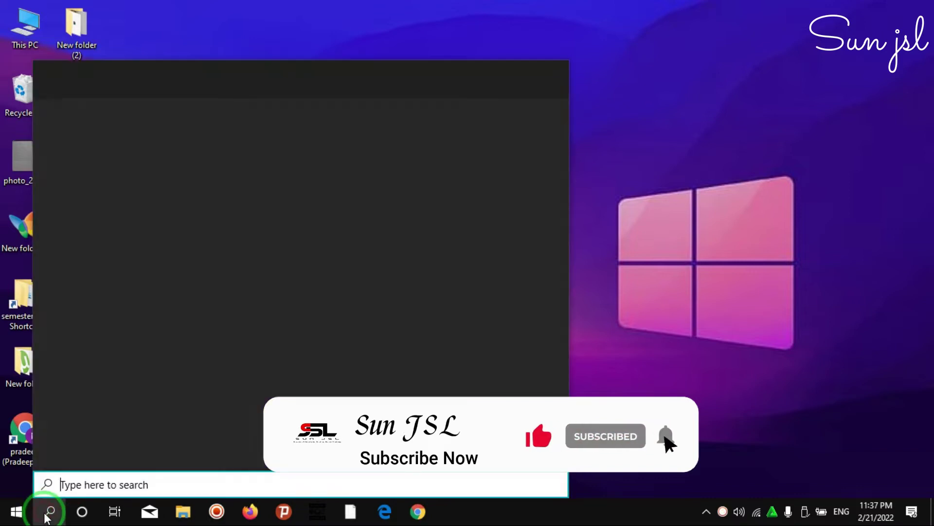
pyautogui.write('word')
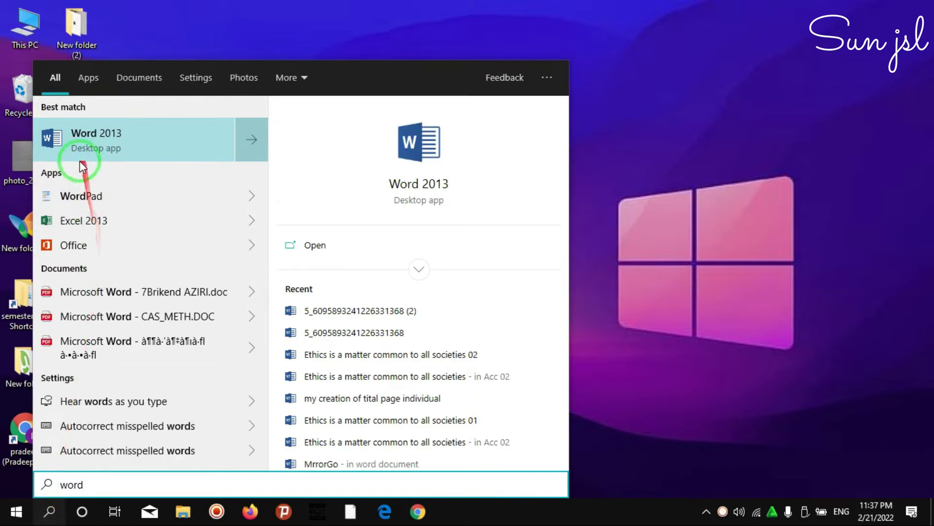
pyautogui.click(126, 135)
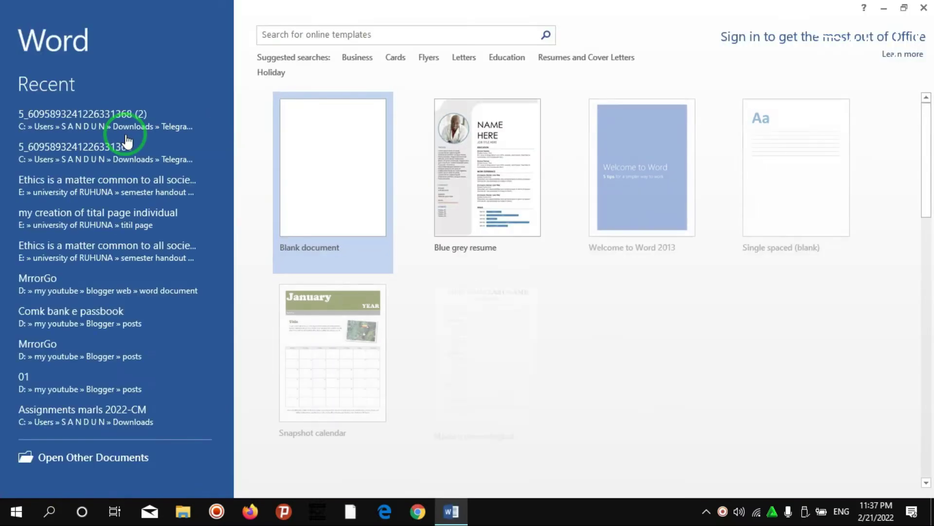
pyautogui.click(313, 170)
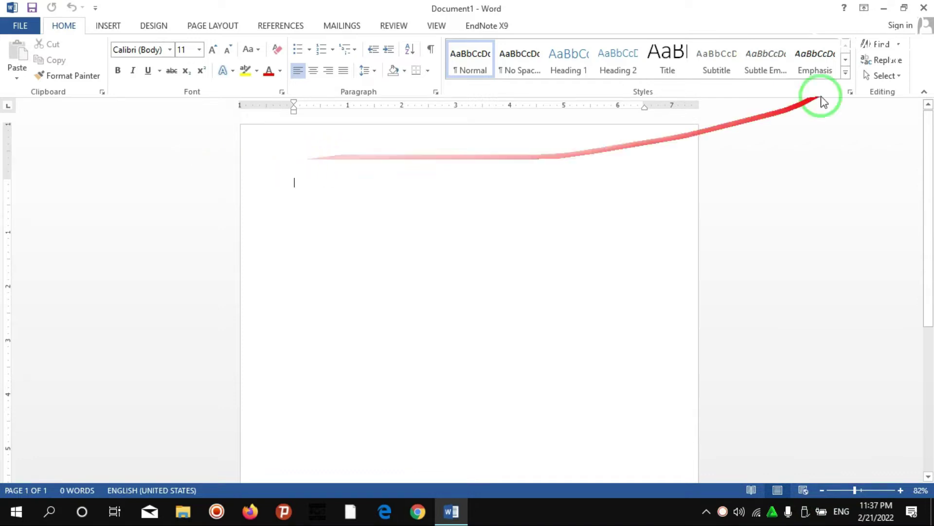
# Switch to Chrome, search Google for "google scholar" and open the Google Scholar site.
pyautogui.click(884, 8)
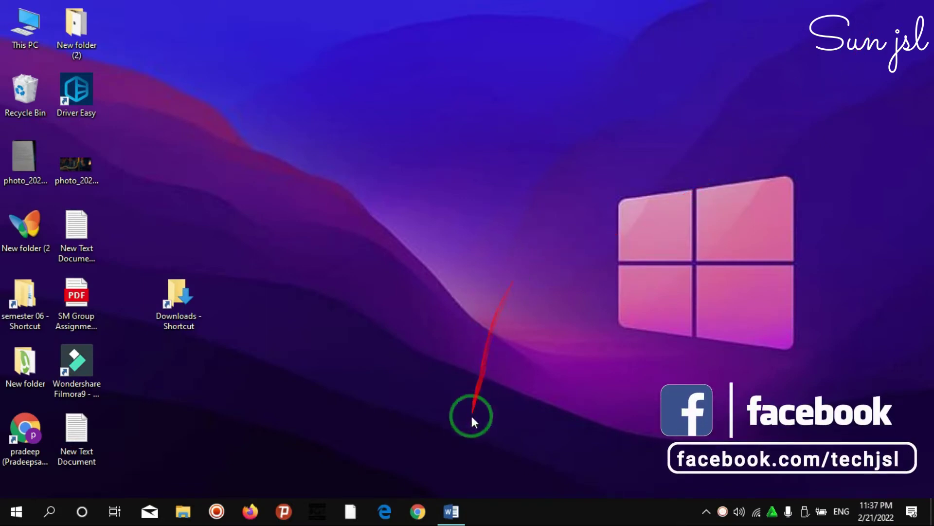
pyautogui.click(432, 519)
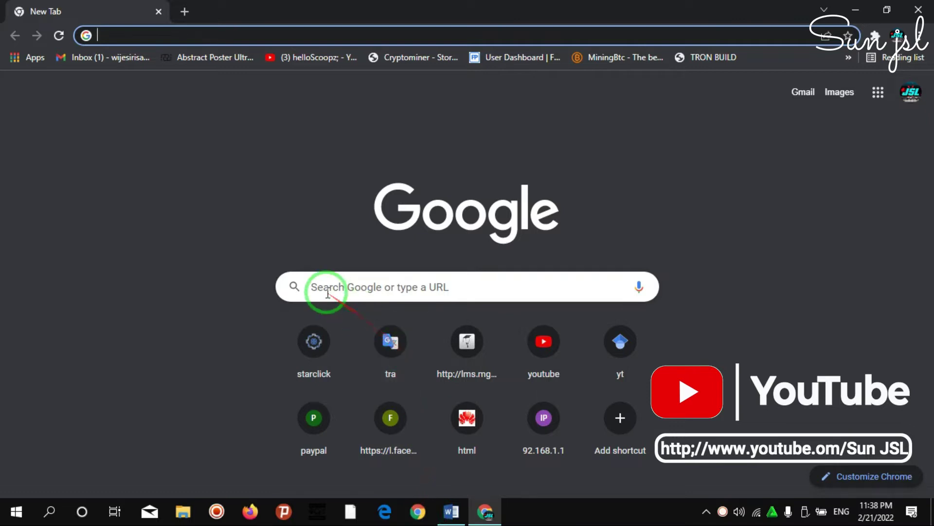
pyautogui.click(345, 287)
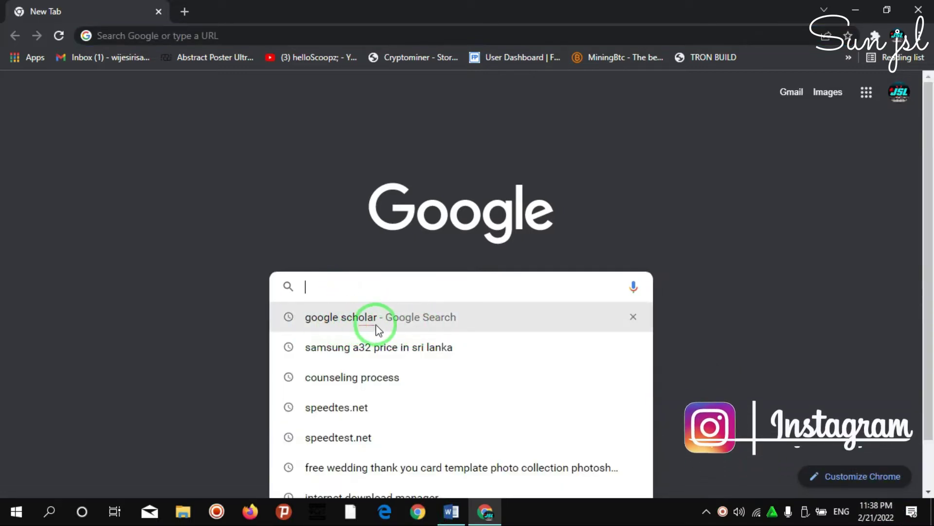
pyautogui.click(419, 319)
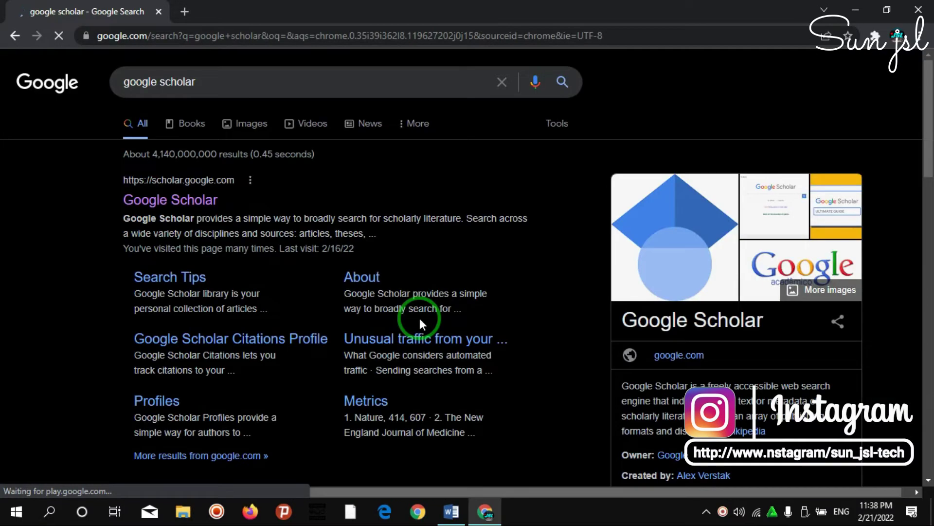
pyautogui.click(159, 204)
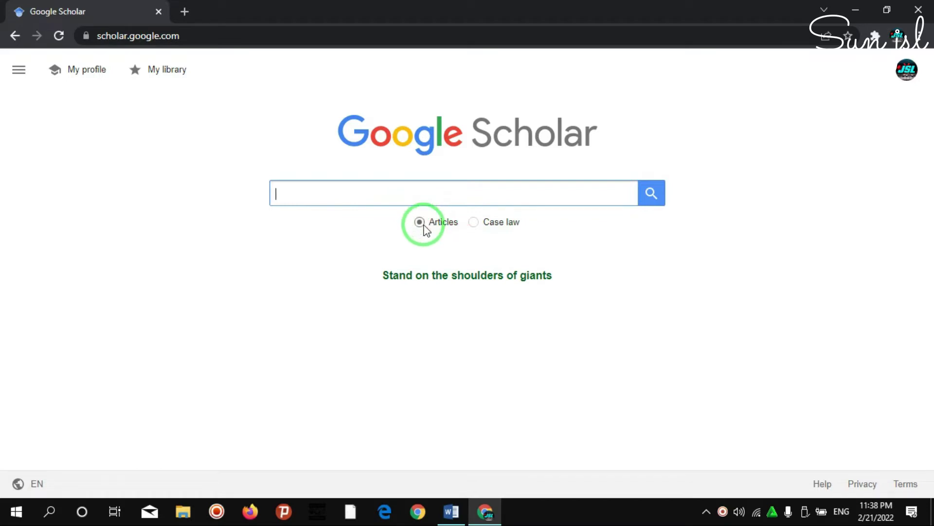
# Search Google Scholar for articles on "job satisfaction" and look through the first page of results.
pyautogui.click(337, 190)
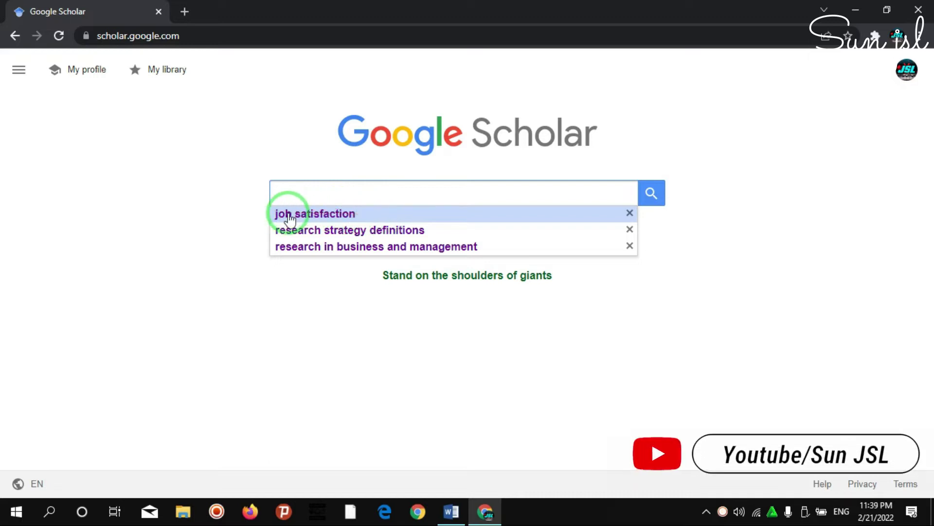
pyautogui.click(288, 215)
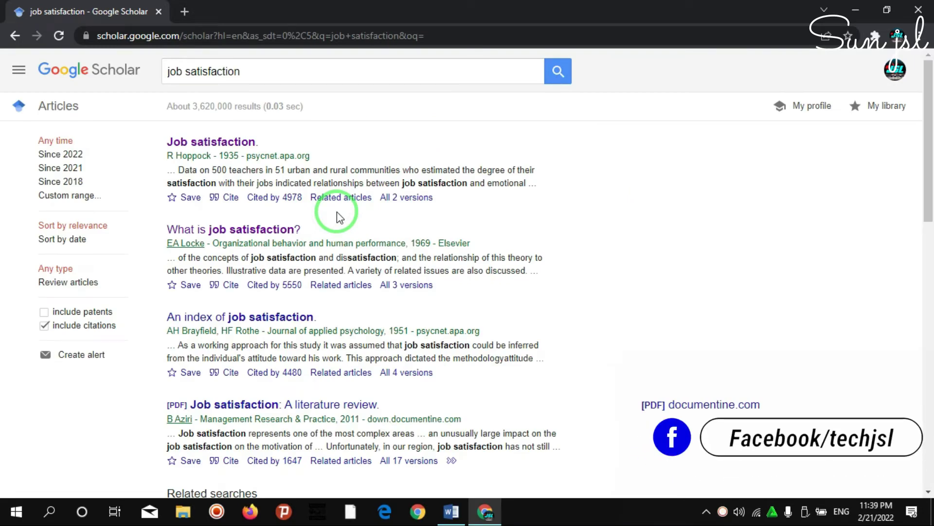
pyautogui.scroll(-8, 339, 217)
pyautogui.scroll(6, 339, 214)
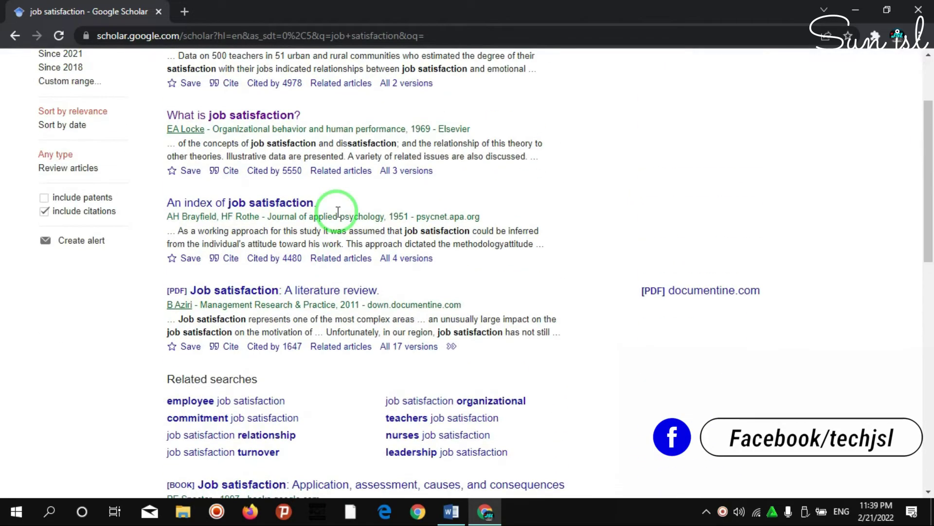
pyautogui.scroll(2, 338, 213)
pyautogui.scroll(-9, 339, 216)
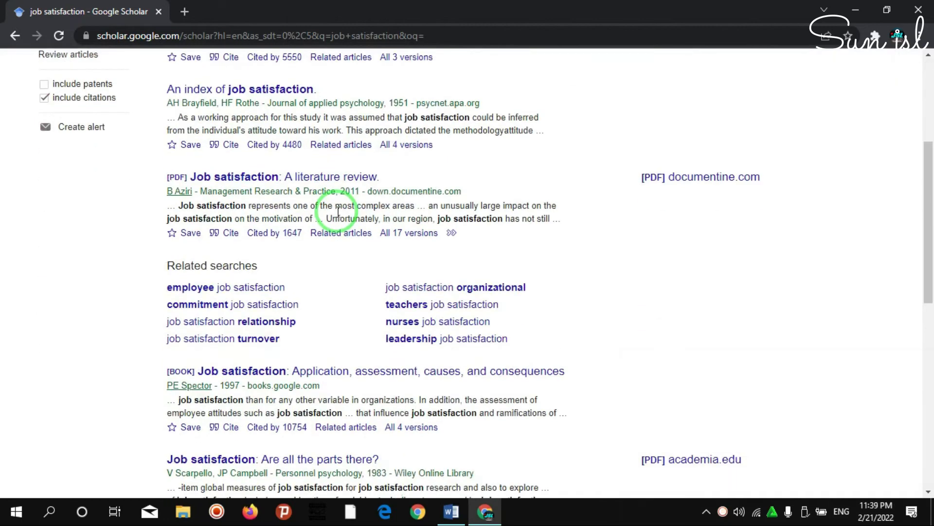
pyautogui.scroll(-5, 339, 216)
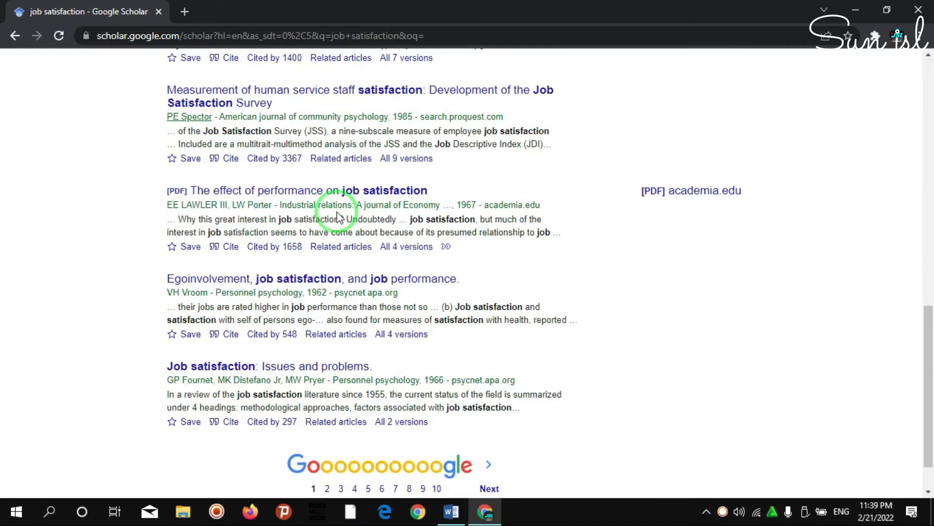
pyautogui.scroll(7, 339, 216)
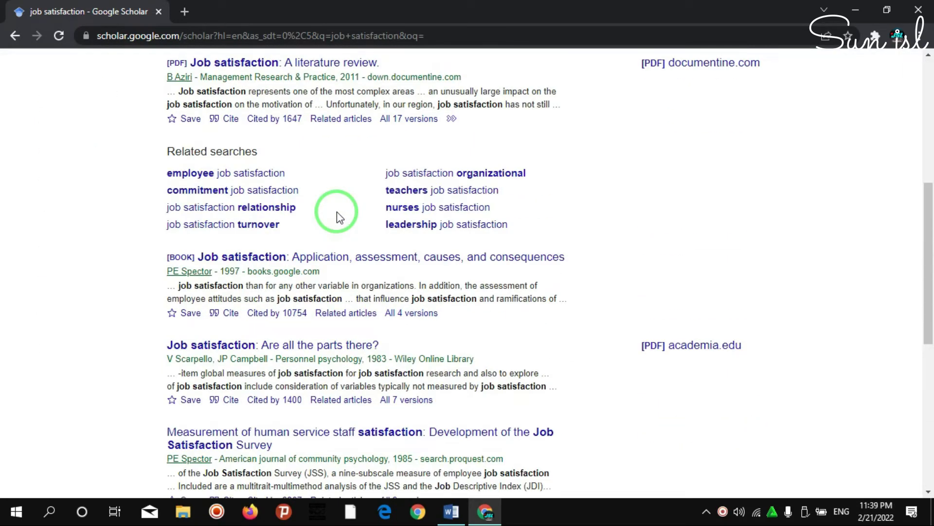
pyautogui.scroll(5, 339, 216)
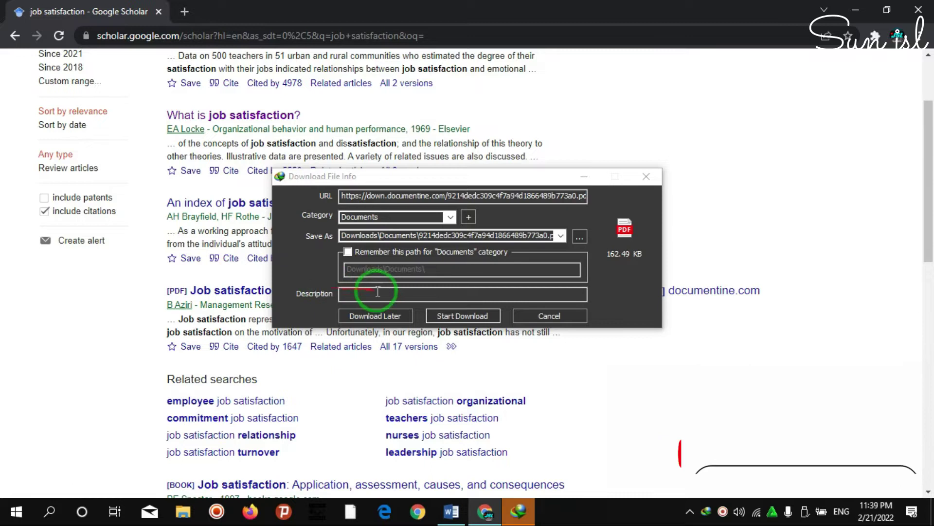
# Download the PDF of "Job satisfaction: A literature review" and show it in its download folder.
pyautogui.click(462, 317)
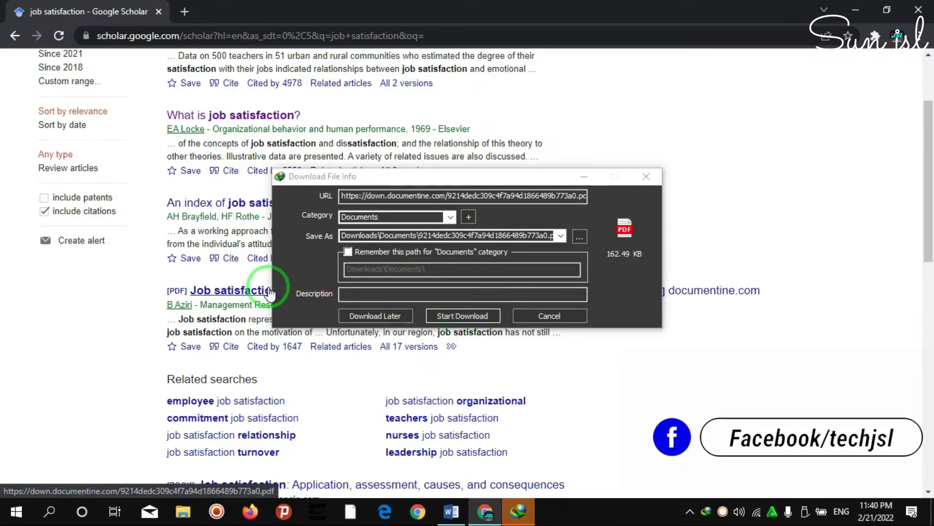
pyautogui.click(462, 316)
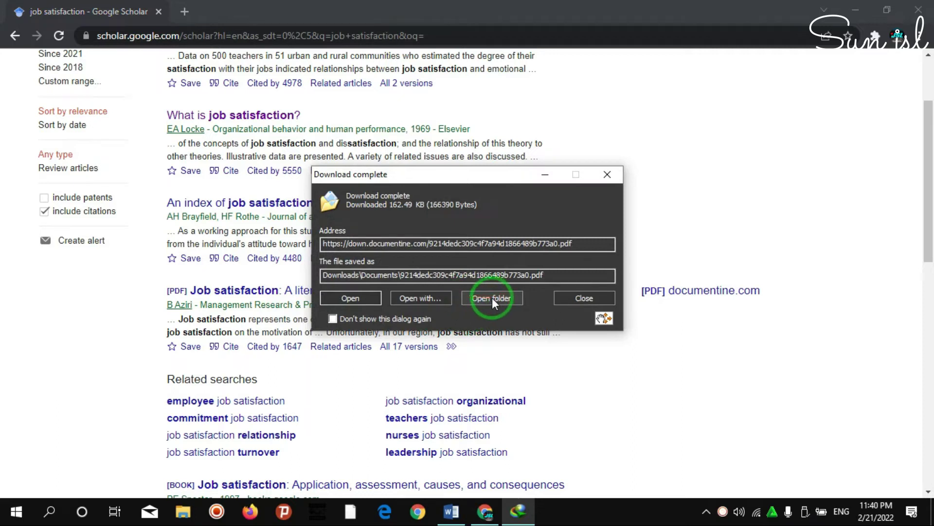
pyautogui.click(491, 298)
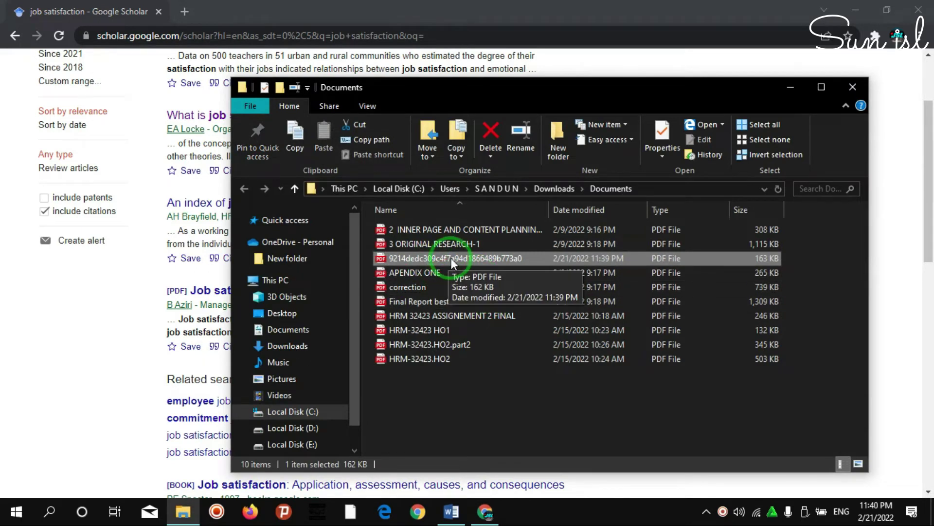
# Return to the Scholar results and download the EndNote citation file for "Job satisfaction: A literature review".
pyautogui.click(438, 1)
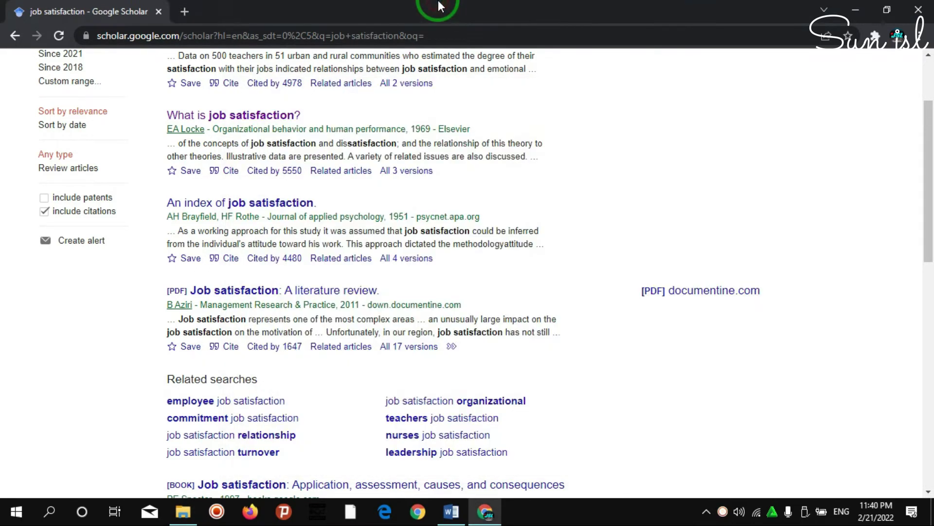
pyautogui.click(231, 348)
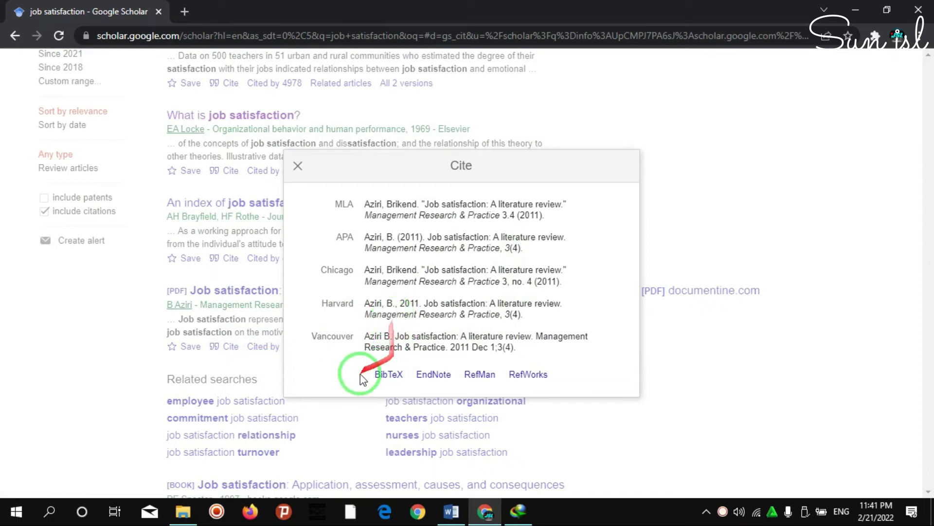
pyautogui.click(434, 376)
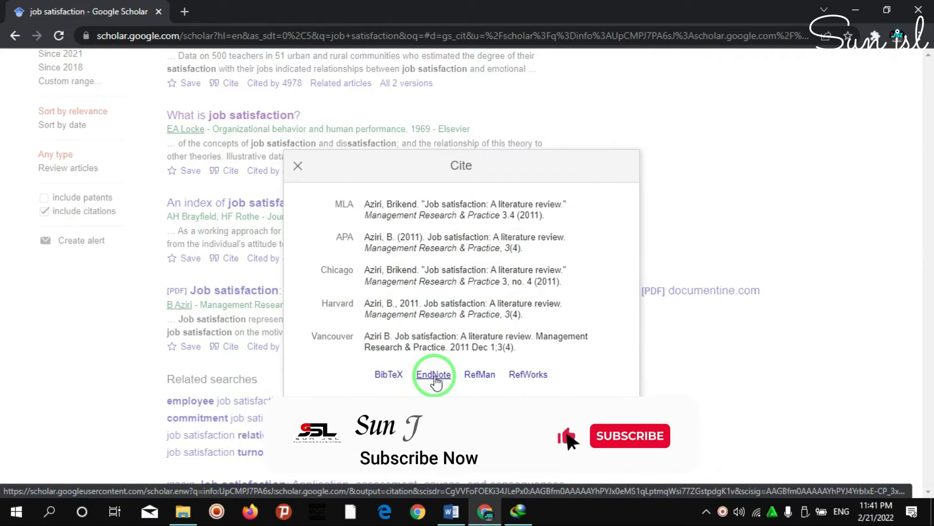
pyautogui.click(434, 376)
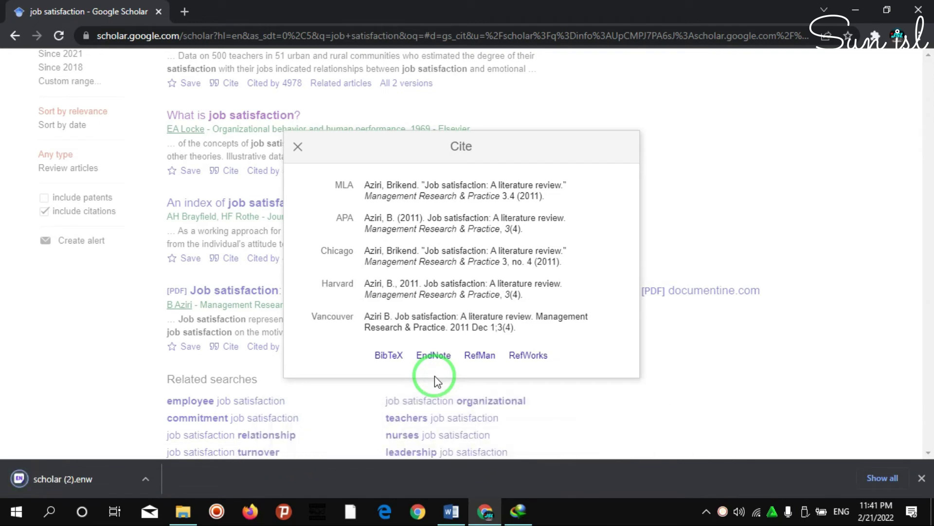
pyautogui.click(297, 147)
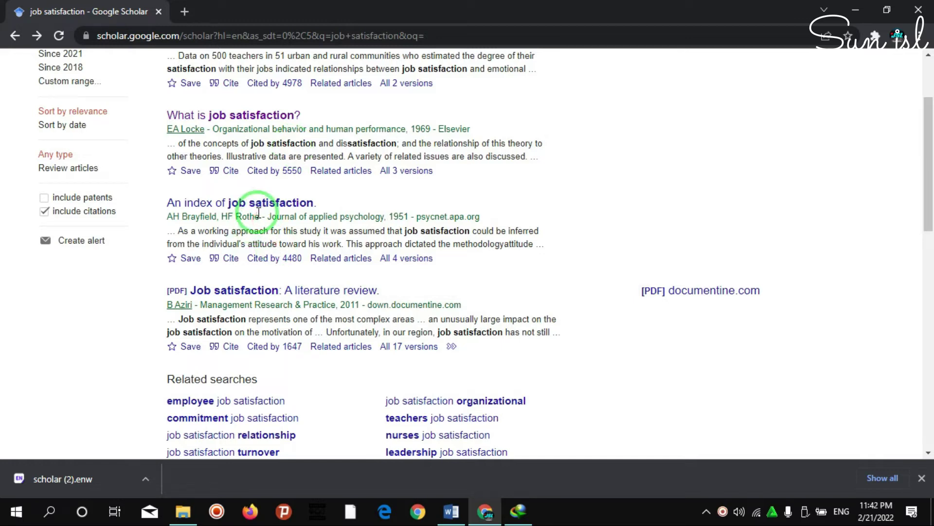
# Open the downloaded article PDF and copy its second page's text from "the extent to wich people" through the paragraph on intrinsic motivation.
pyautogui.click(855, 10)
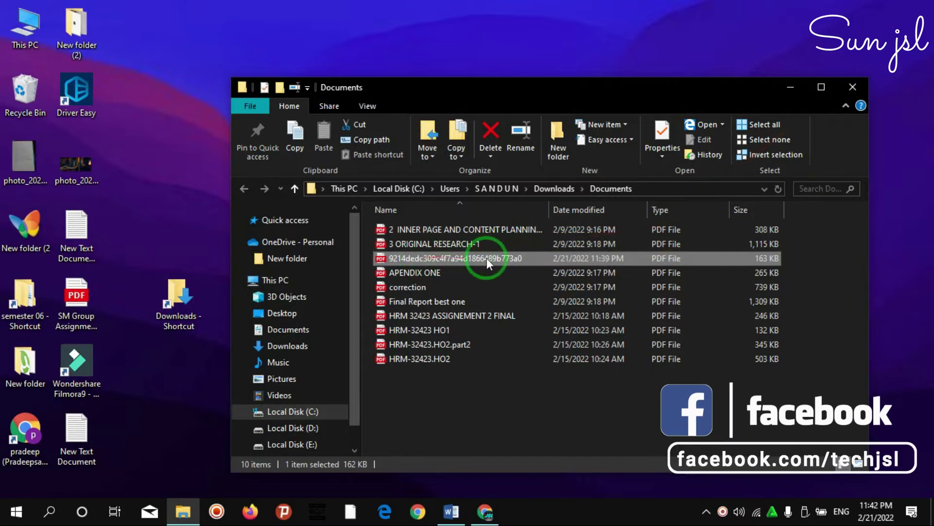
pyautogui.click(501, 260)
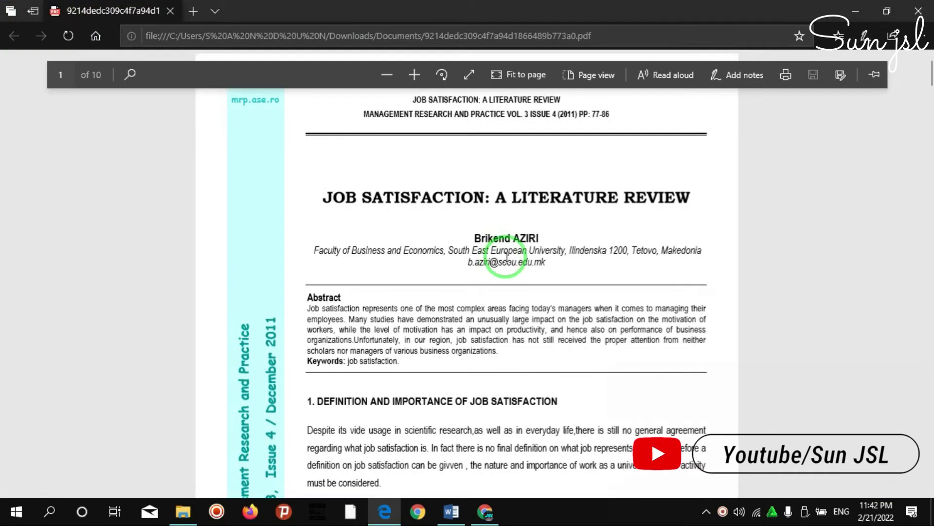
pyautogui.scroll(-12, 507, 257)
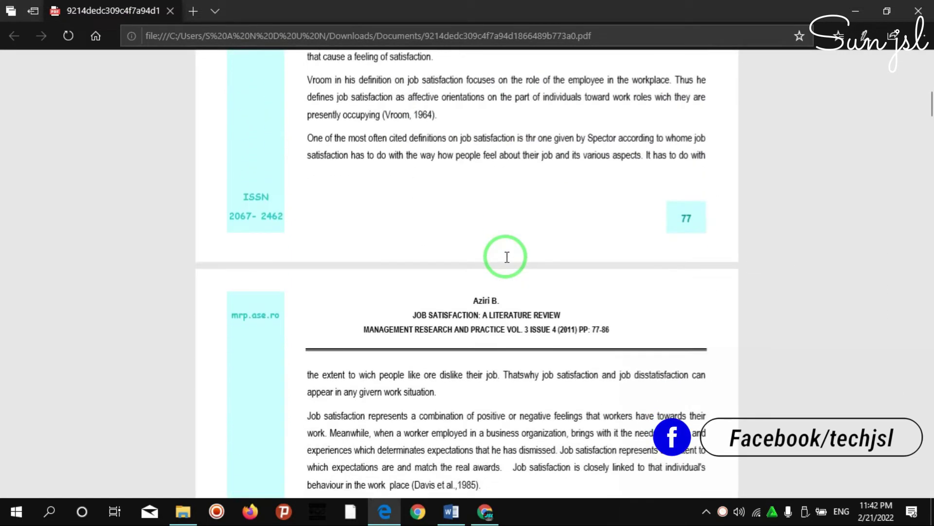
pyautogui.scroll(-5, 507, 257)
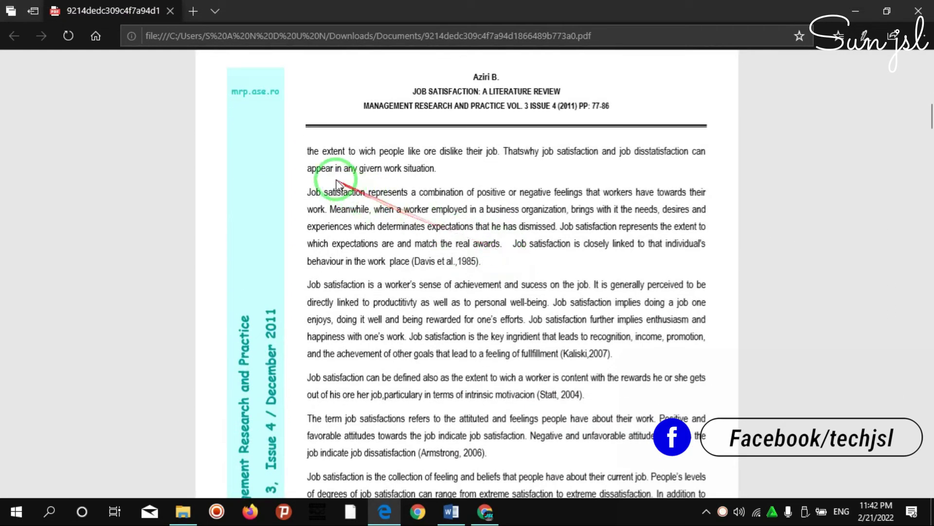
pyautogui.moveTo(306, 152); pyautogui.dragTo(585, 396)
pyautogui.click(586, 417)
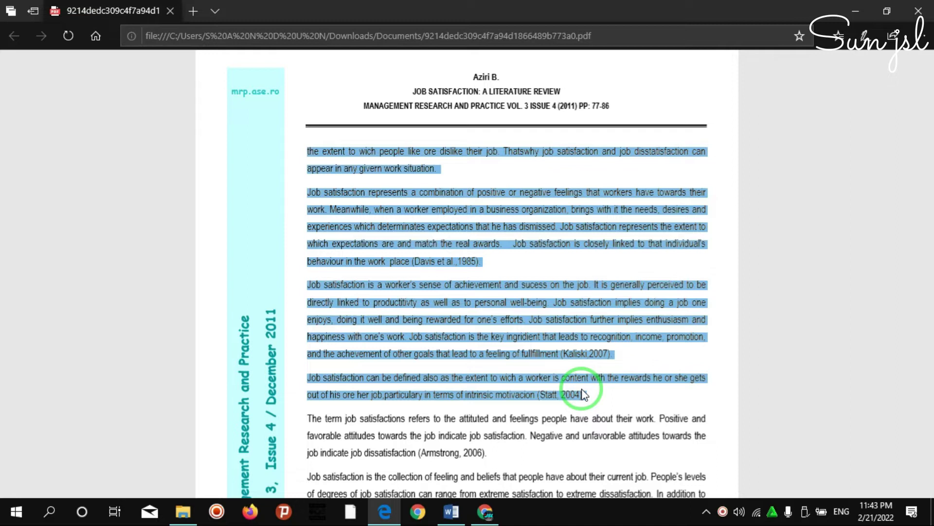
# Paste the copied paragraphs as text only into the blank Word document and delete the bracketed citation ending the last paragraph.
pyautogui.click(858, 7)
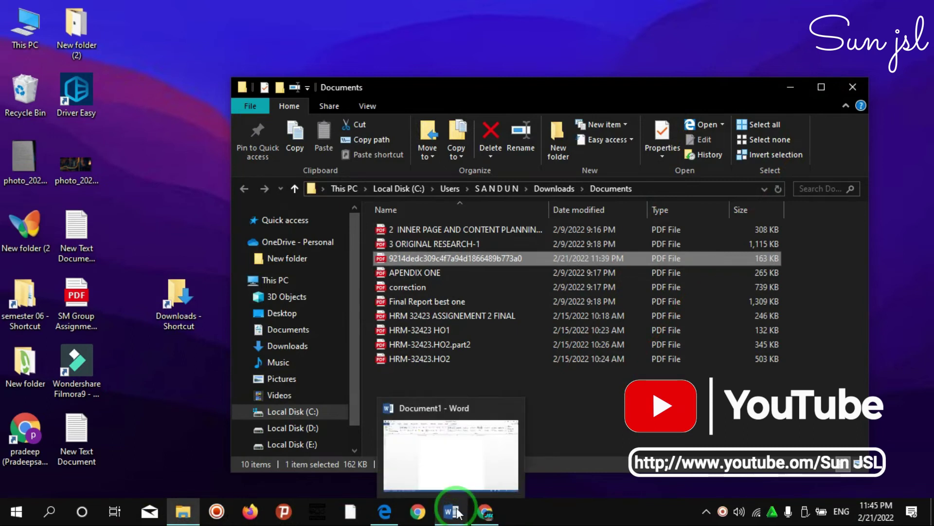
pyautogui.click(457, 512)
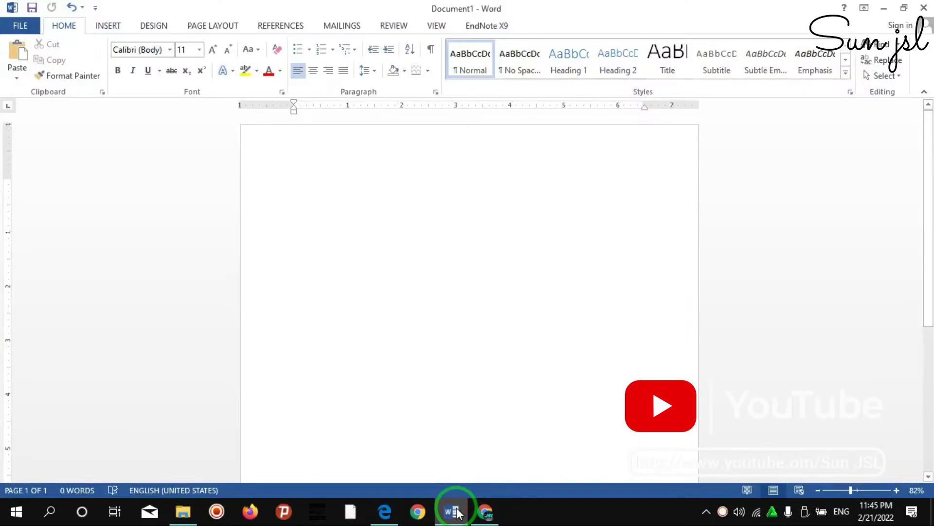
pyautogui.rightClick(293, 183)
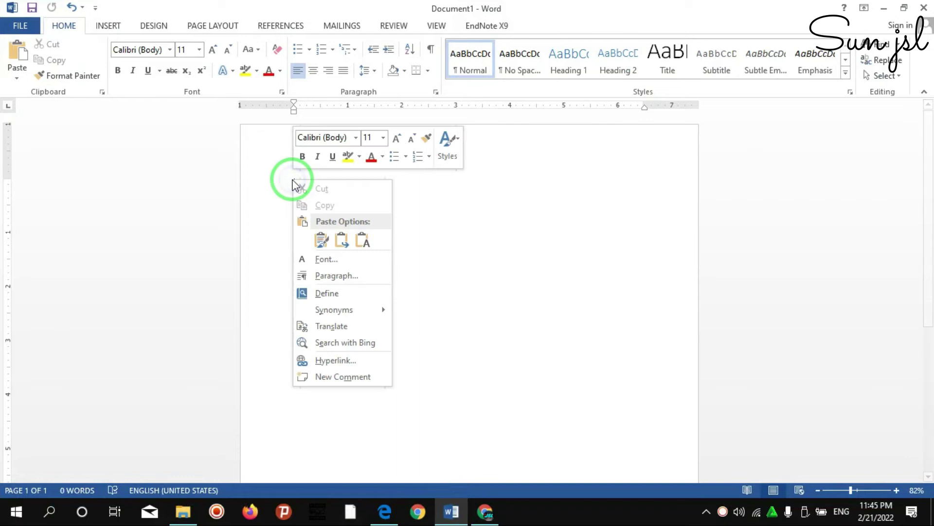
pyautogui.click(362, 241)
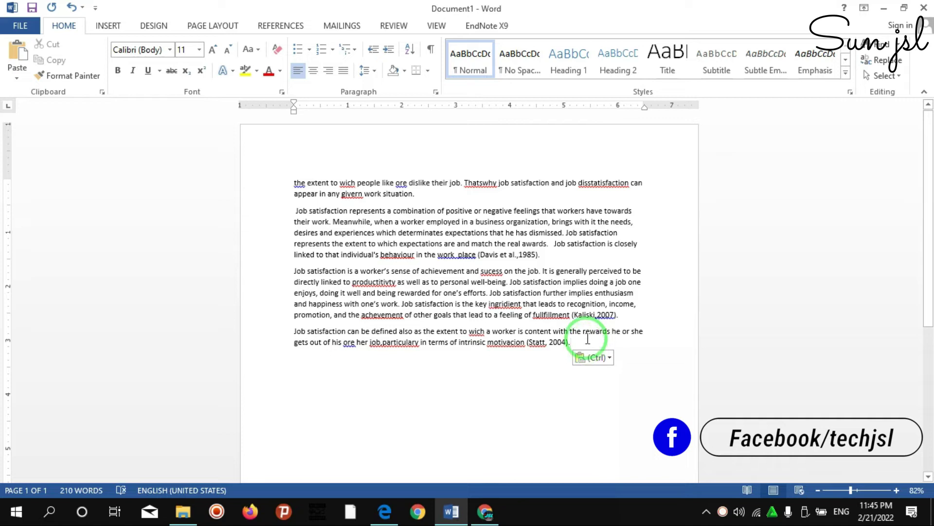
pyautogui.moveTo(572, 342); pyautogui.dragTo(532, 343)
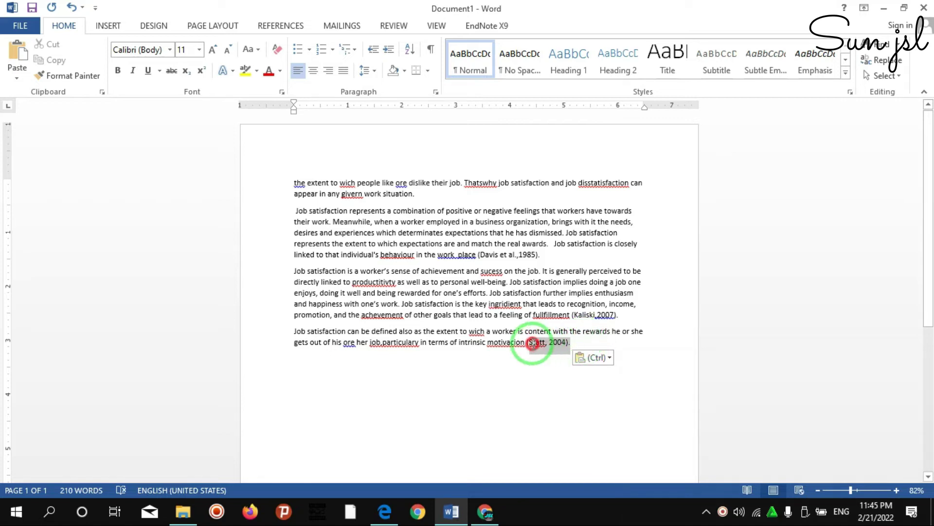
pyautogui.press('Delete')
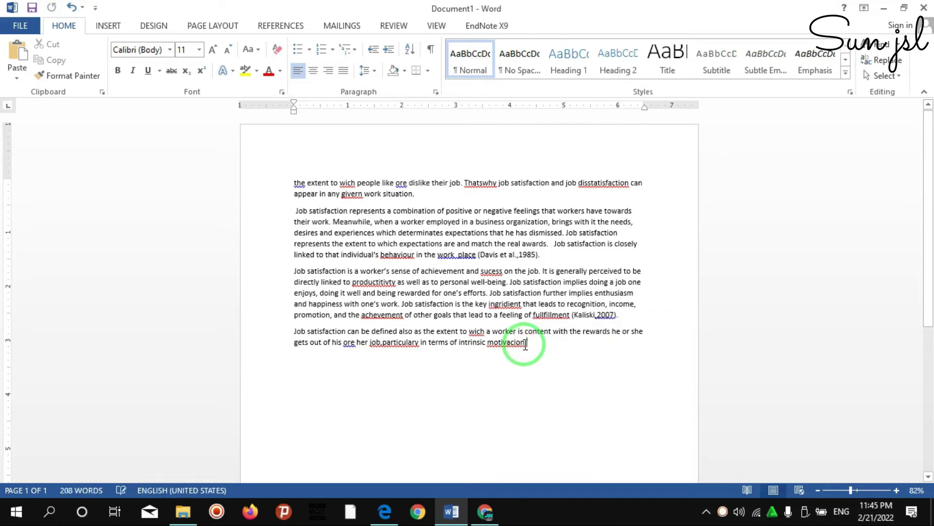
# End the last pasted paragraph with a single period after "motivacion".
pyautogui.write('.')
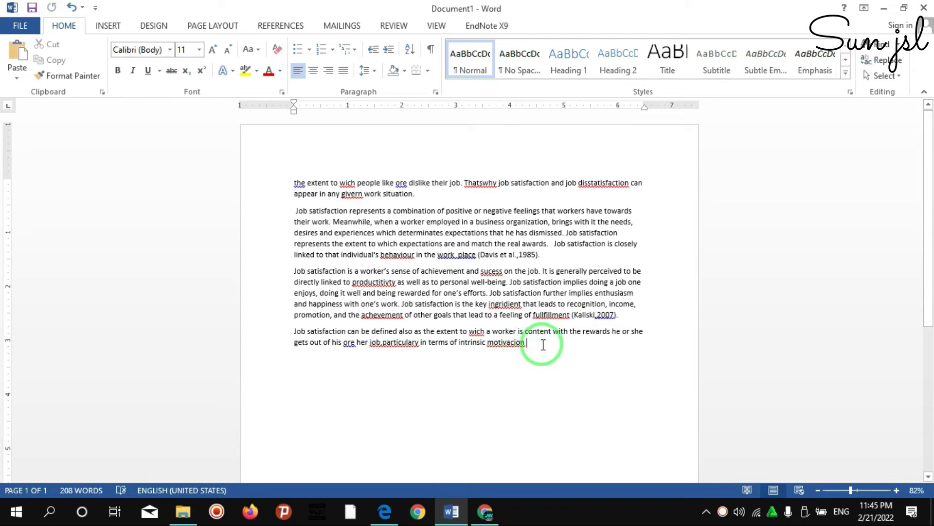
pyautogui.press('BackSpace')
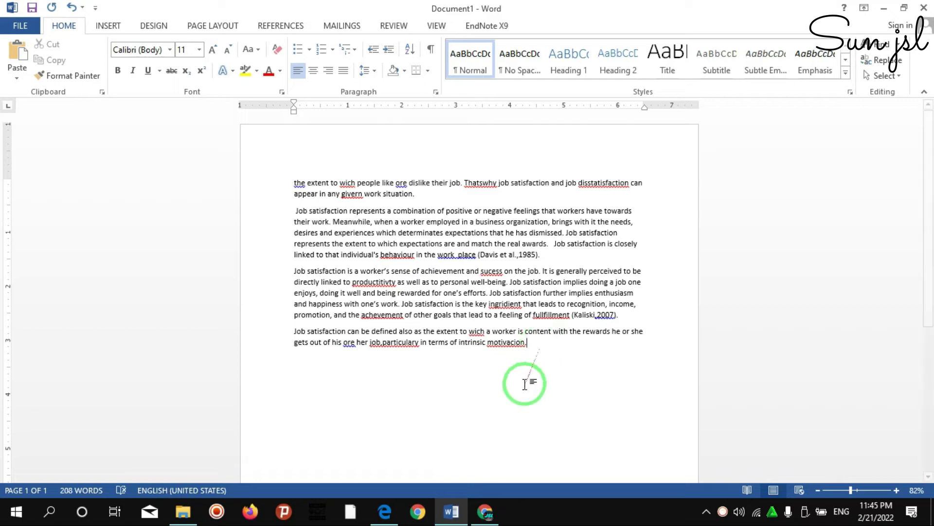
# Import the downloaded citation file scholar (2).enw from the browser into EndNote and select the "Job satisfaction: A literature review" reference.
pyautogui.click(486, 511)
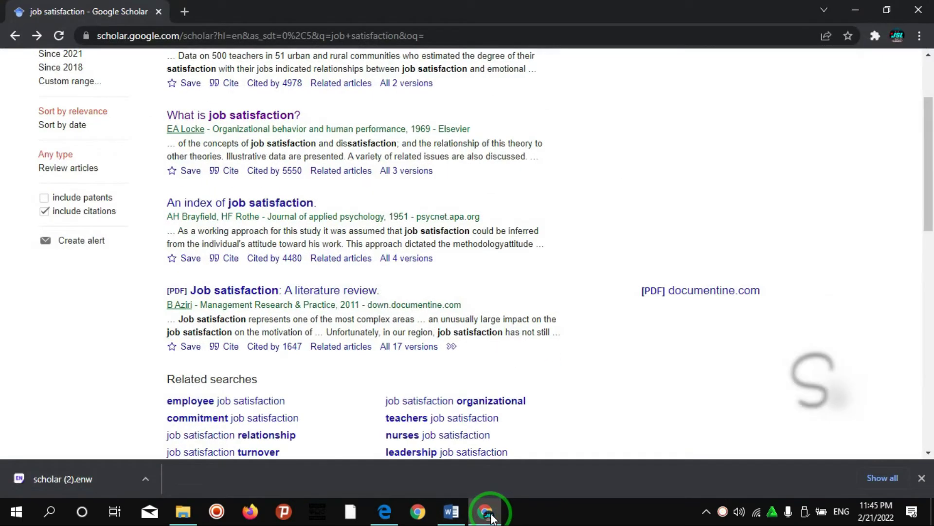
pyautogui.click(60, 478)
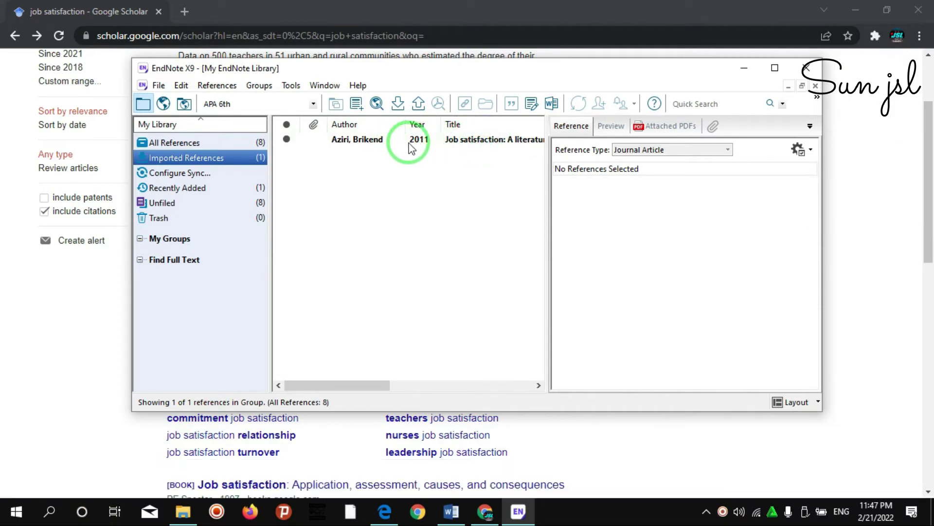
pyautogui.click(447, 141)
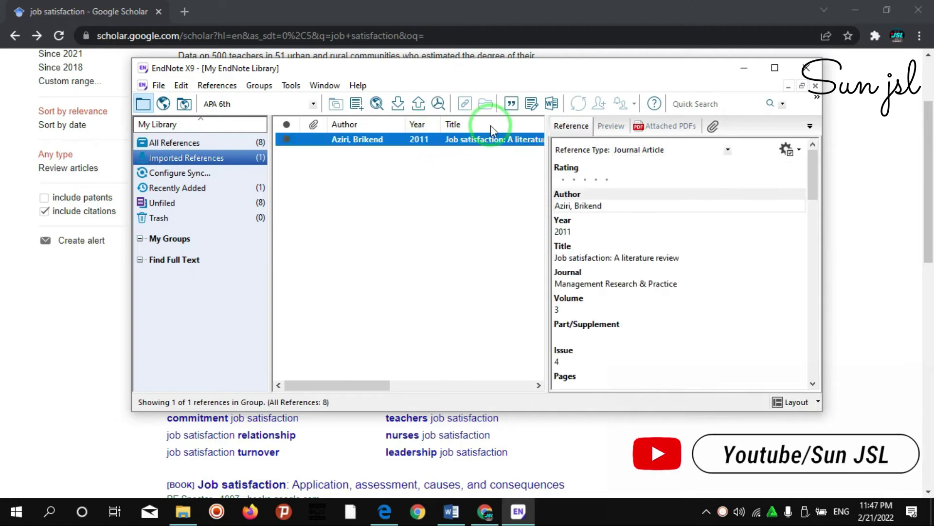
# Minimize the browser and return to the Word document, keeping the imported reference selected in EndNote.
pyautogui.click(846, 20)
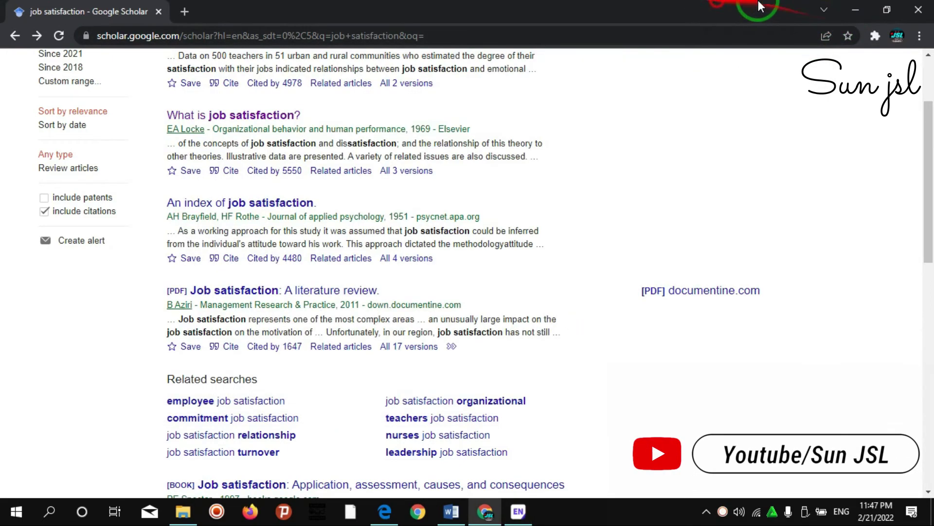
pyautogui.click(847, 8)
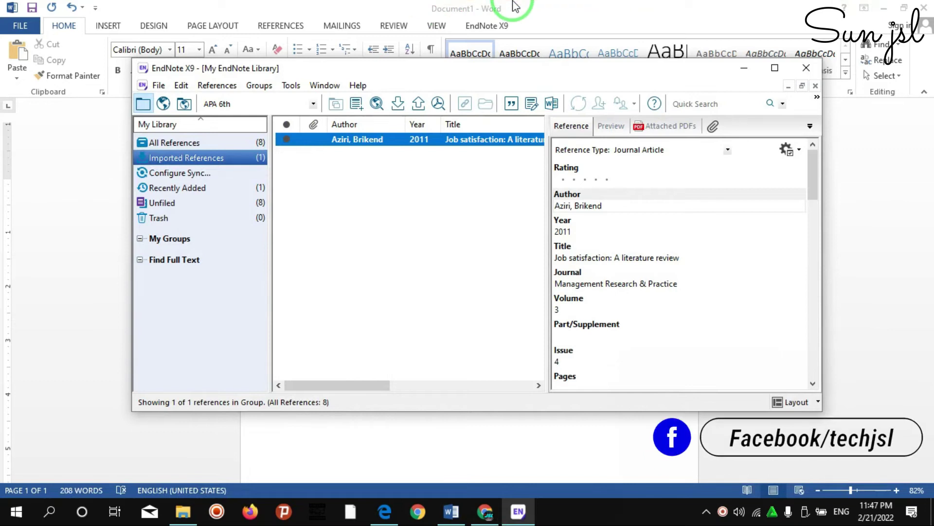
pyautogui.click(516, 7)
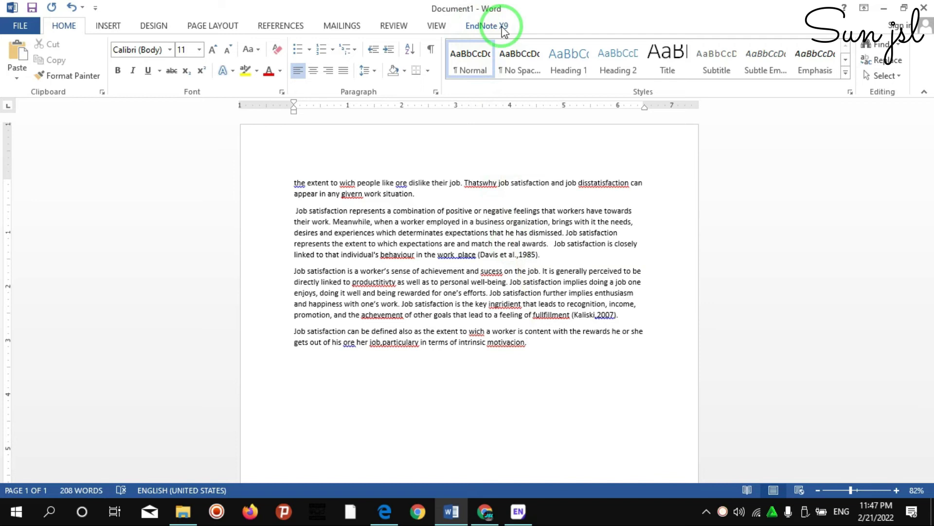
# Try inserting the selected EndNote citation in APA 6th style at the end of the last paragraph.
pyautogui.click(499, 28)
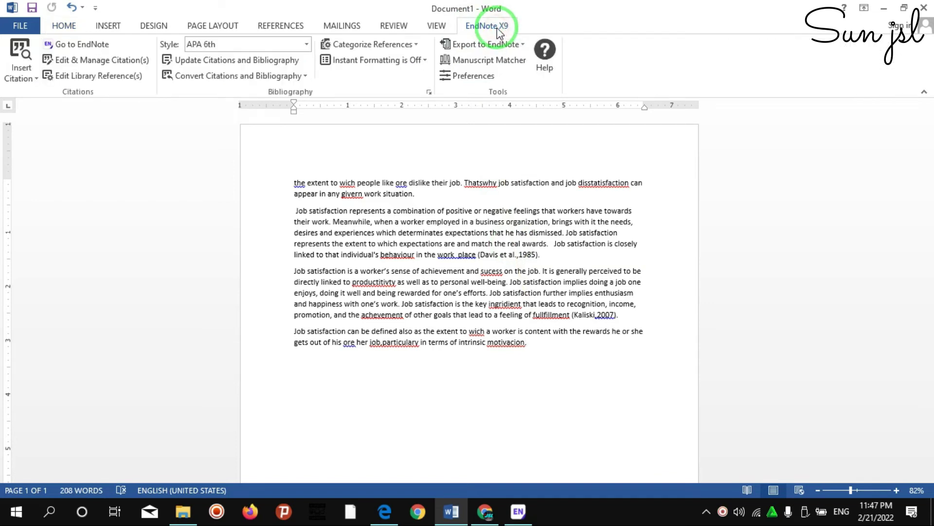
pyautogui.click(34, 79)
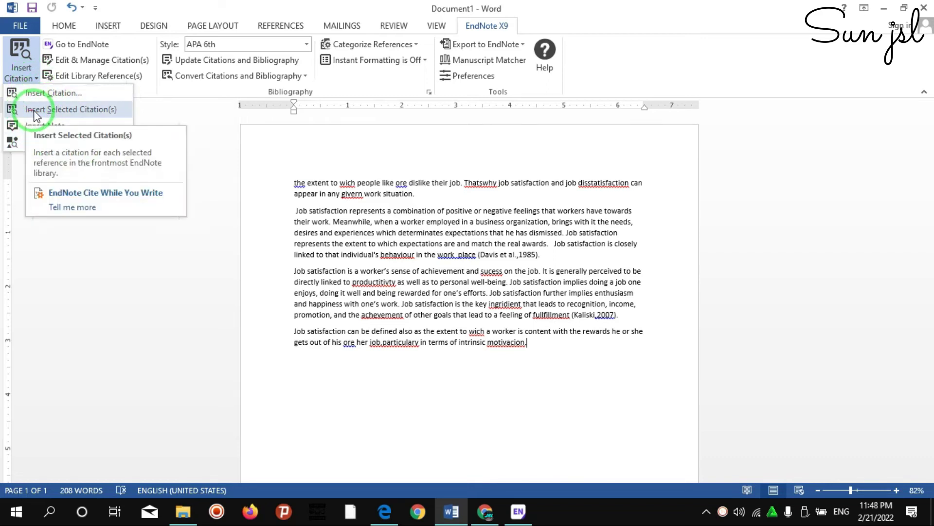
pyautogui.click(64, 112)
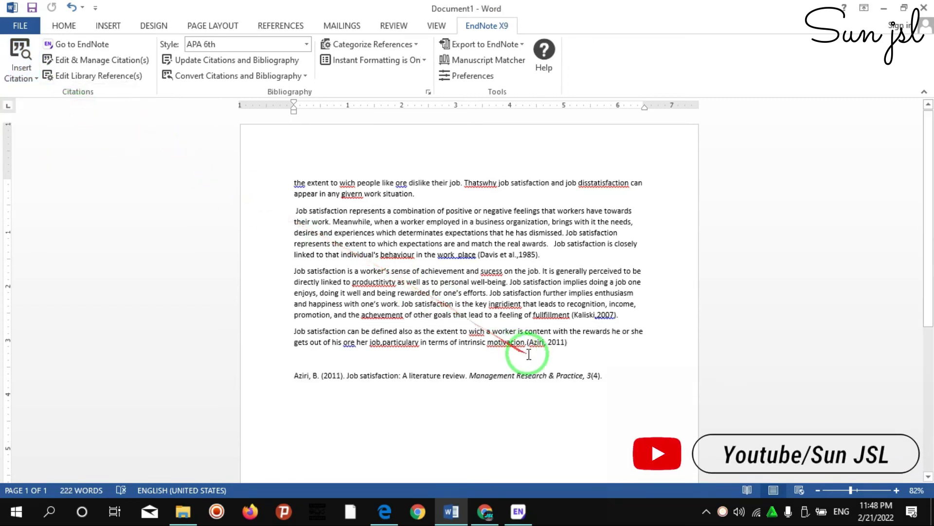
# Examine the inserted in-text citation and the bibliography entry below it, and undo the citation insertion.
pyautogui.moveTo(528, 342); pyautogui.dragTo(579, 344)
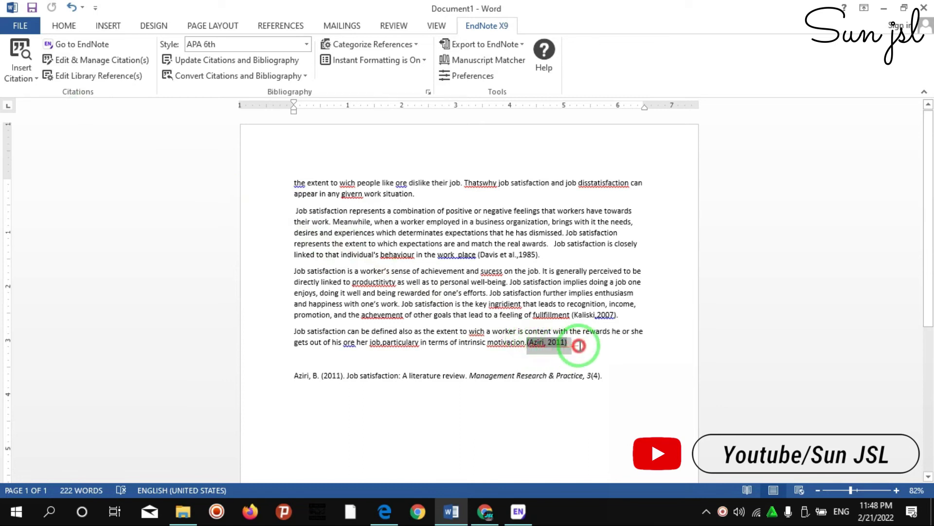
pyautogui.moveTo(603, 376); pyautogui.dragTo(274, 399)
pyautogui.click(358, 392)
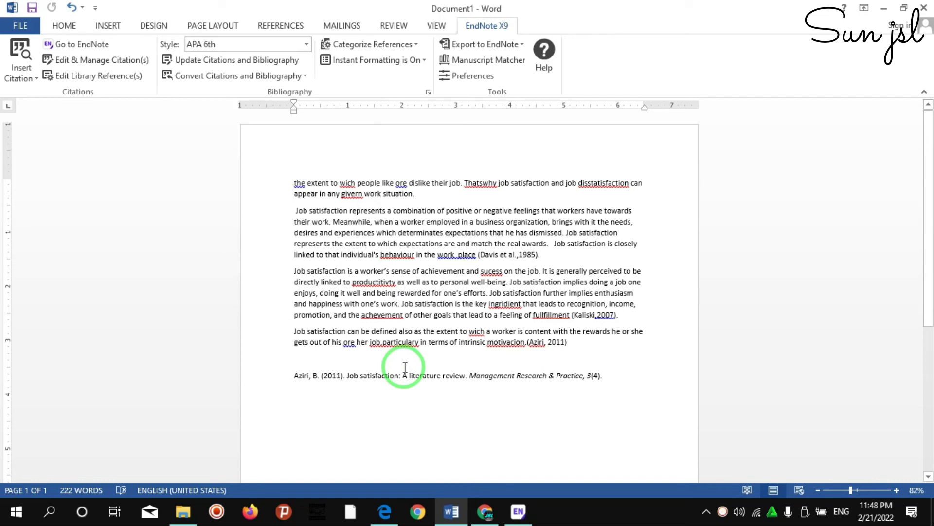
pyautogui.click(72, 7)
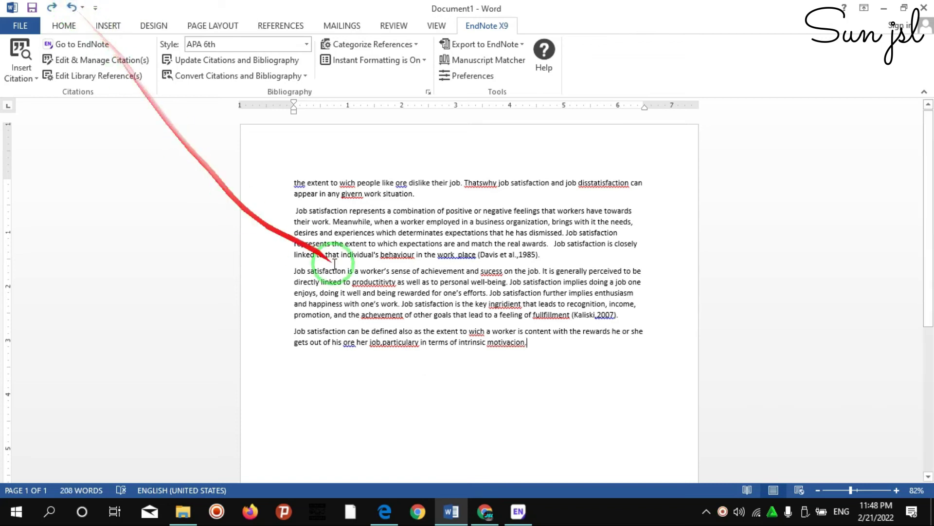
# Add a page break after the last paragraph and enter the heading "Reference" on the new page.
pyautogui.click(517, 396)
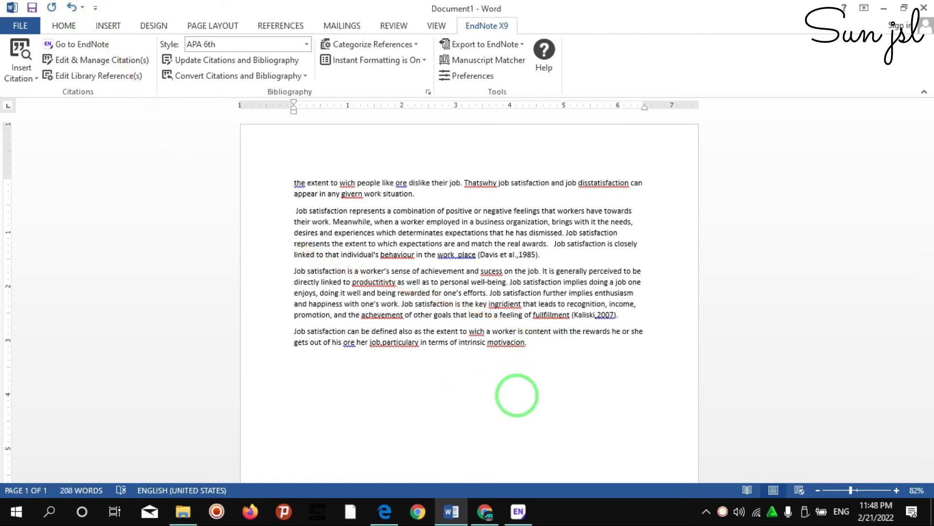
pyautogui.hotkey('ctrl', 'Return')
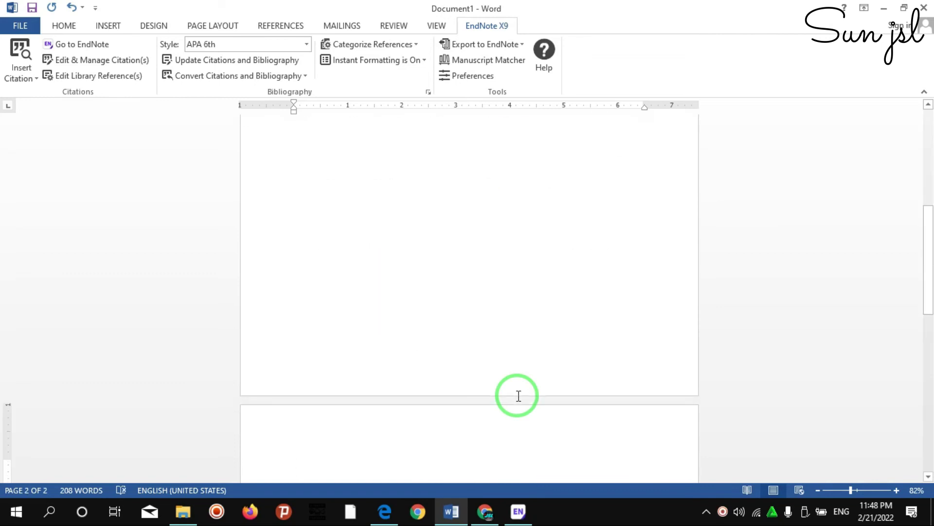
pyautogui.write('ref')
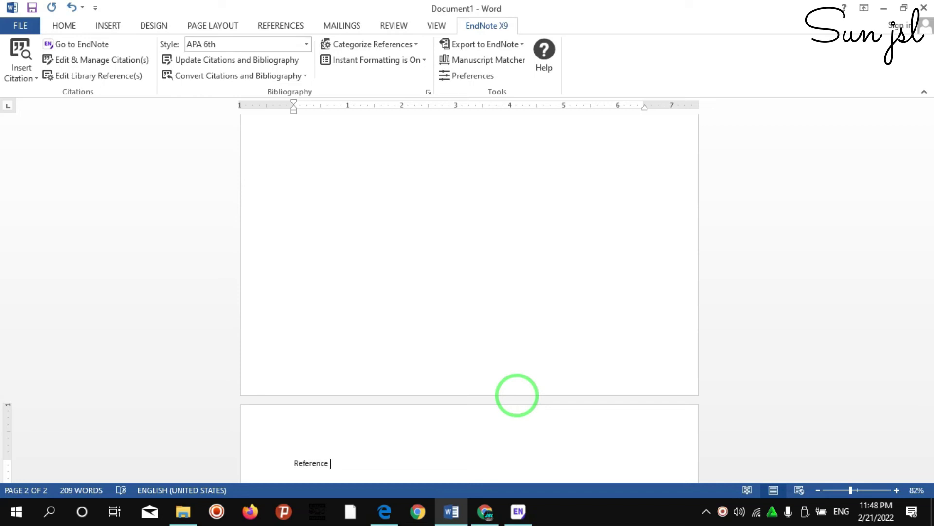
# Insert the selected EndNote citation at the end of the last paragraph on the first page, after "motivacion.".
pyautogui.scroll(10, 517, 395)
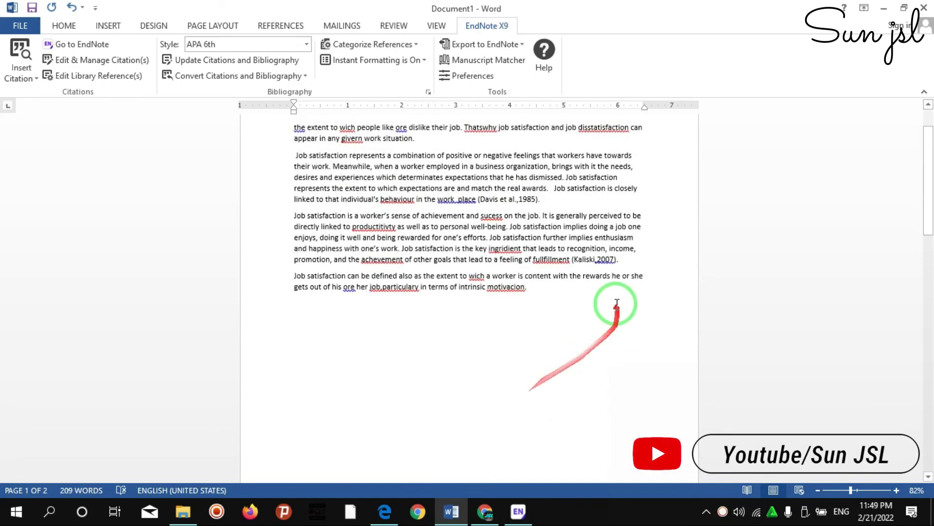
pyautogui.click(534, 288)
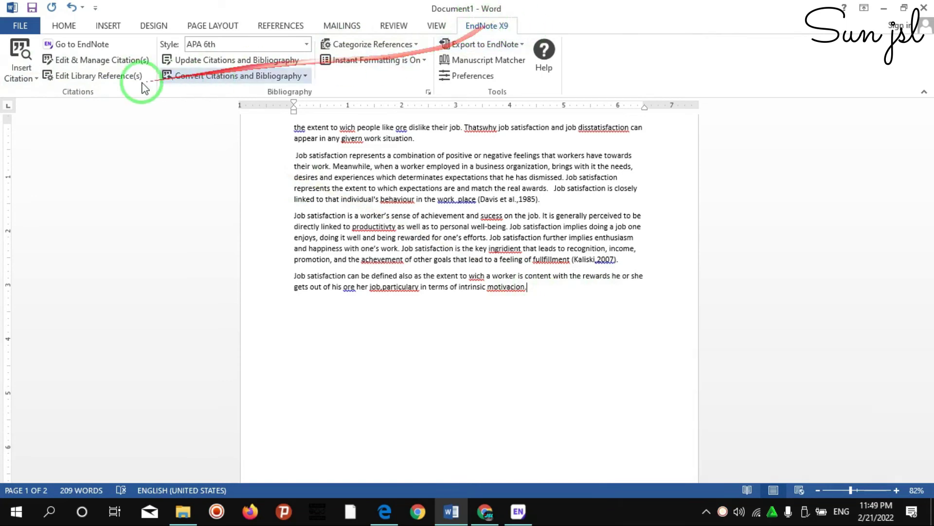
pyautogui.click(30, 78)
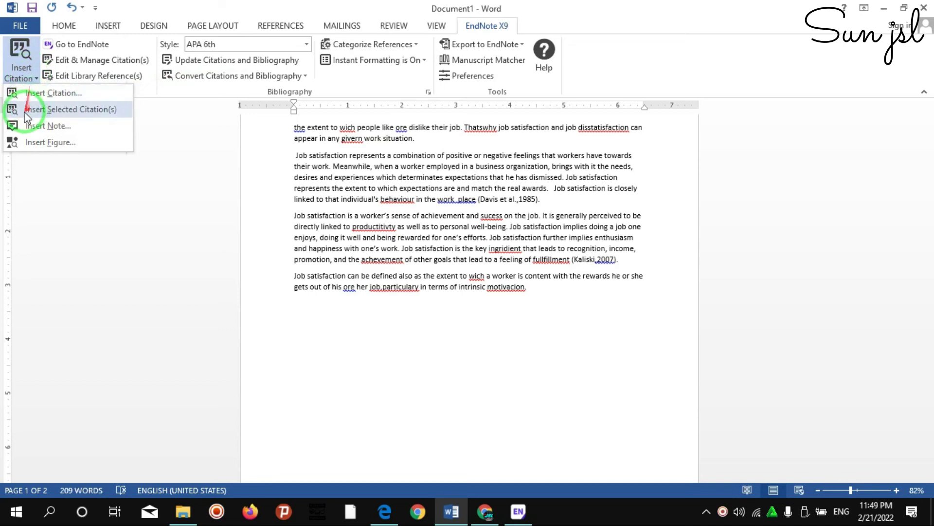
pyautogui.click(86, 116)
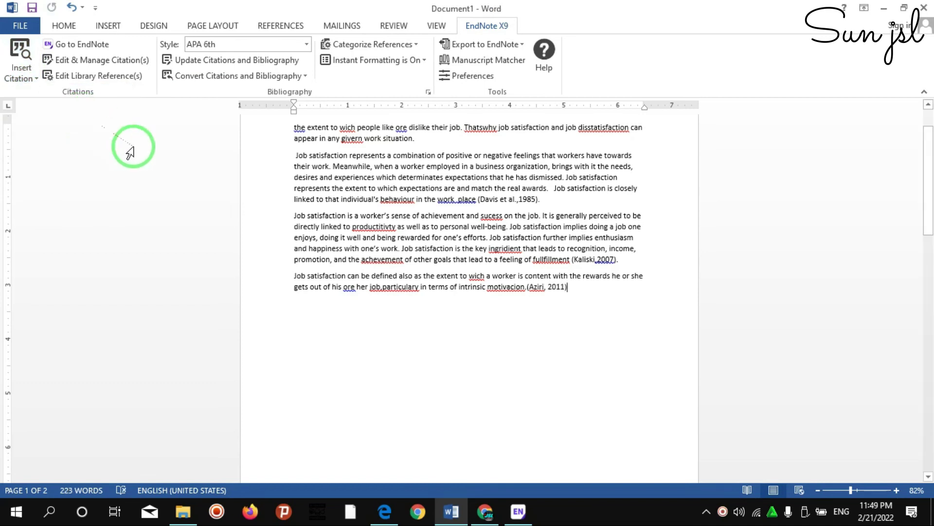
# Compare the in-text citation ending the last paragraph with the bibliography entry under the "Reference" heading on the second page.
pyautogui.scroll(-1, 487, 297)
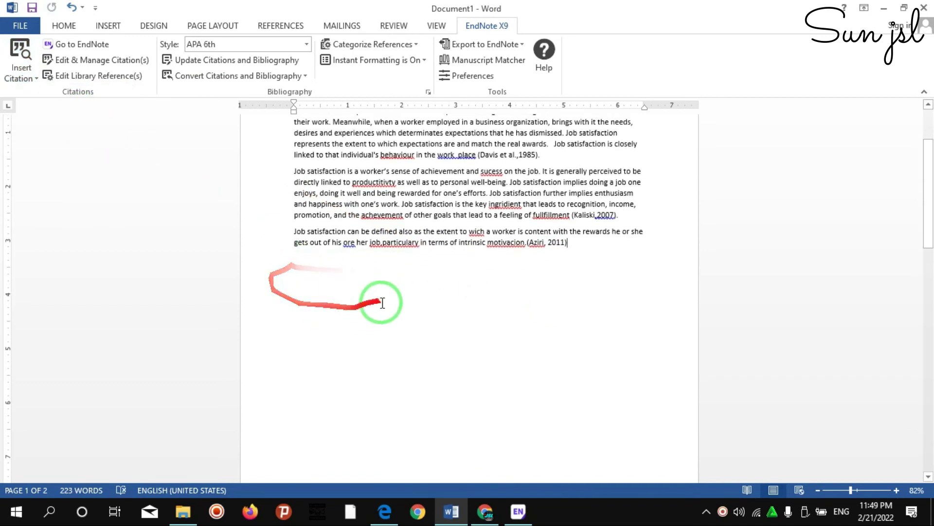
pyautogui.scroll(-5, 374, 305)
pyautogui.scroll(-3, 373, 305)
pyautogui.click(284, 329)
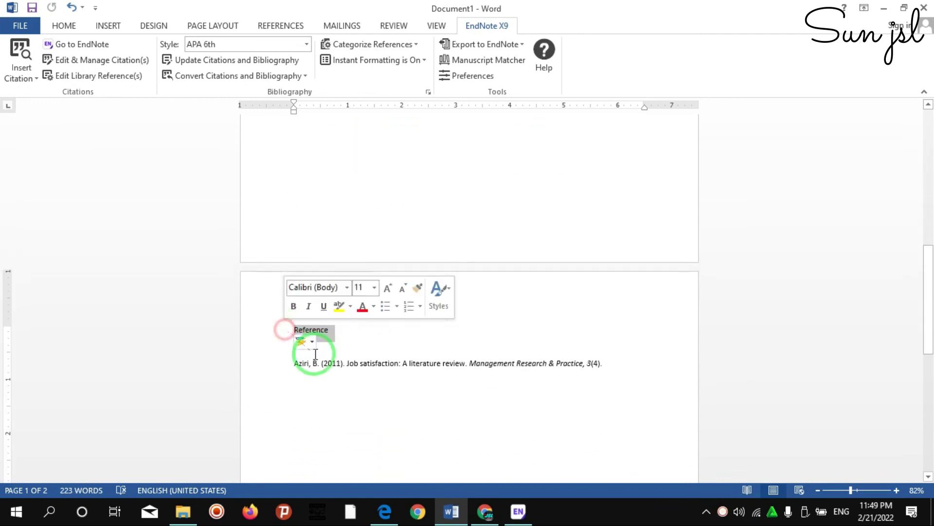
pyautogui.moveTo(294, 362); pyautogui.dragTo(617, 369)
pyautogui.scroll(10, 617, 367)
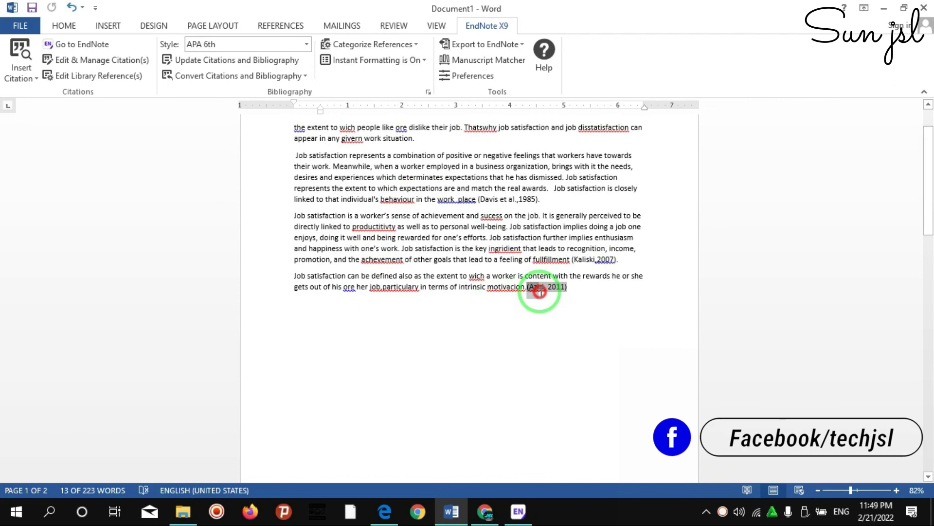
pyautogui.moveTo(540, 291); pyautogui.dragTo(572, 291)
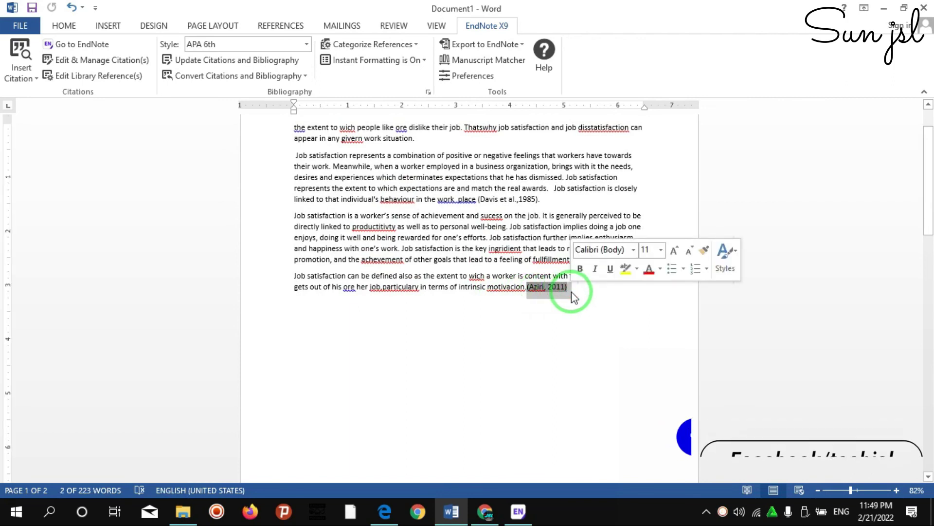
pyautogui.scroll(-10, 575, 294)
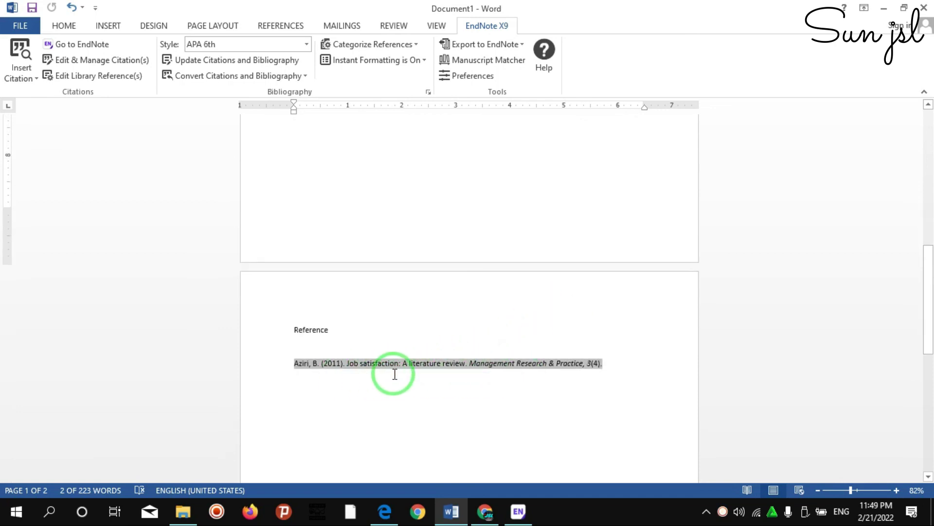
pyautogui.scroll(10, 395, 373)
pyautogui.scroll(2, 530, 249)
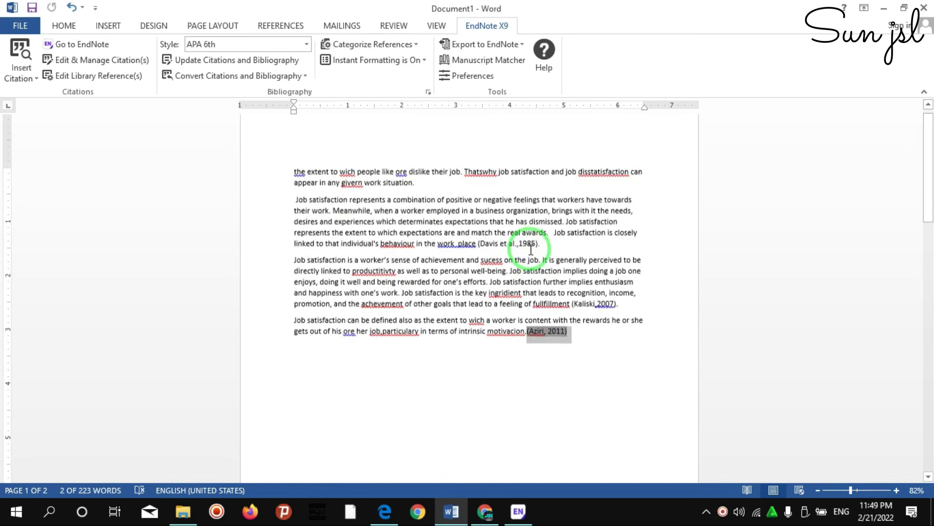
pyautogui.click(526, 336)
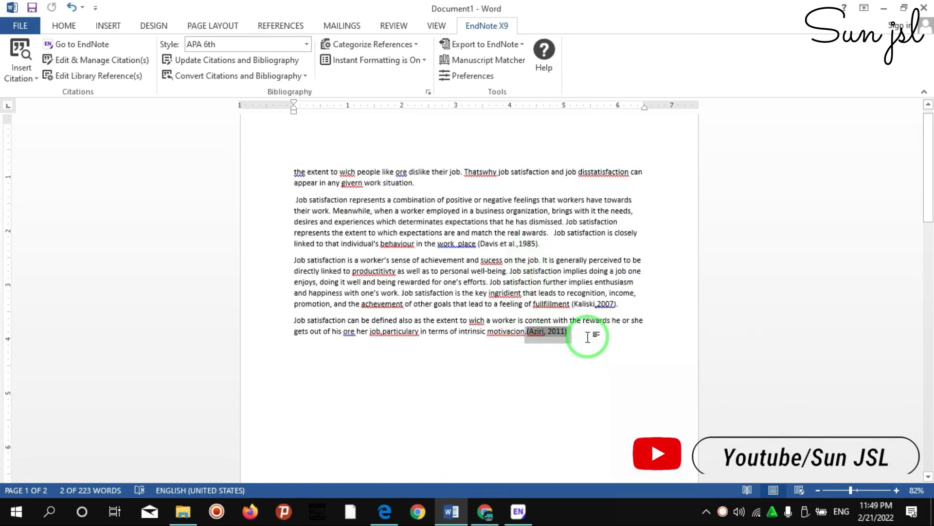